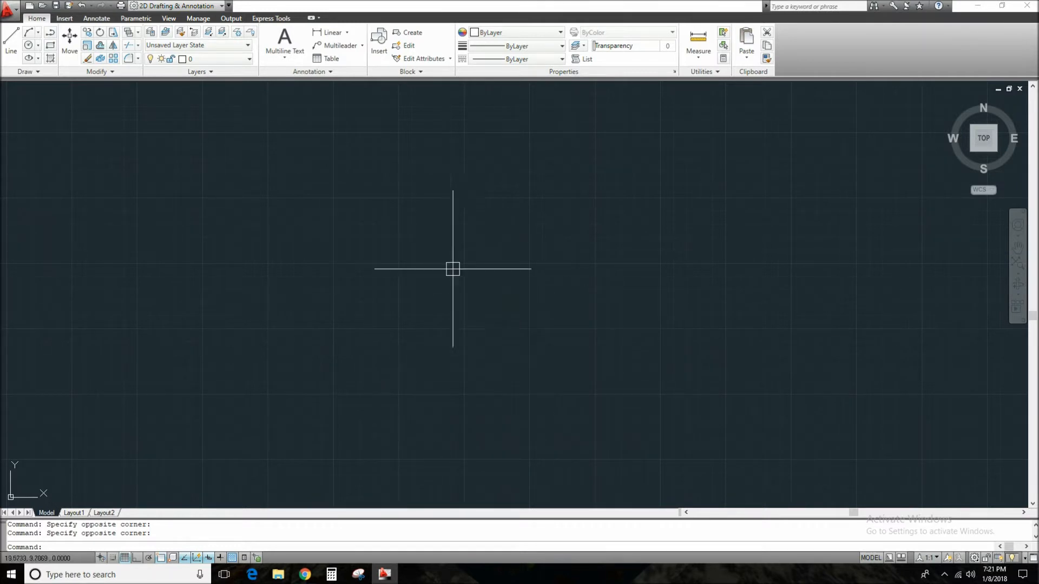
Step: Attach first floor.pdf to the drawing as a PDF underlay, inserted at about 21.4, 4.5 with a scale factor of 1
click(65, 19)
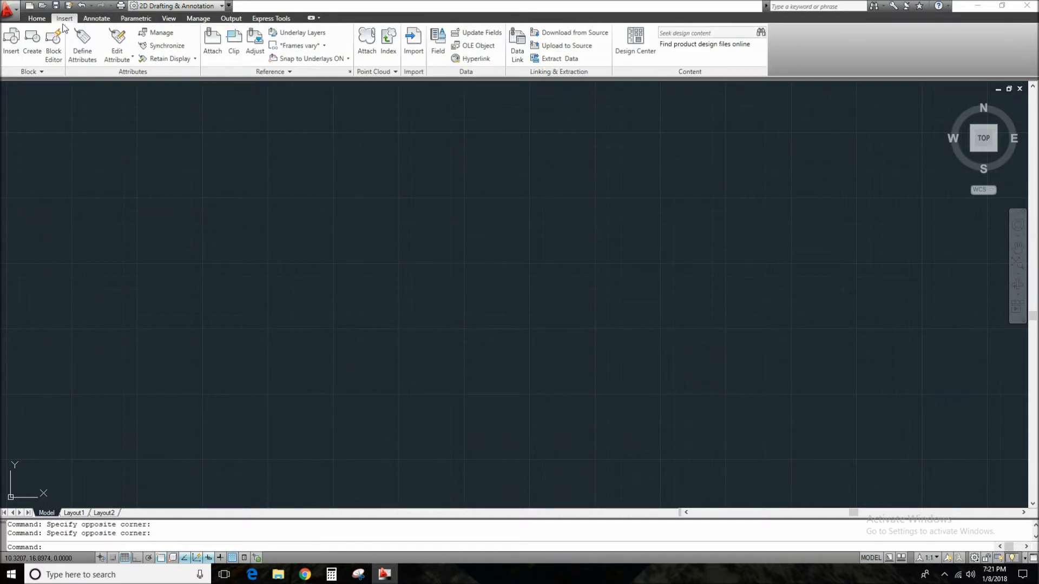
click(215, 57)
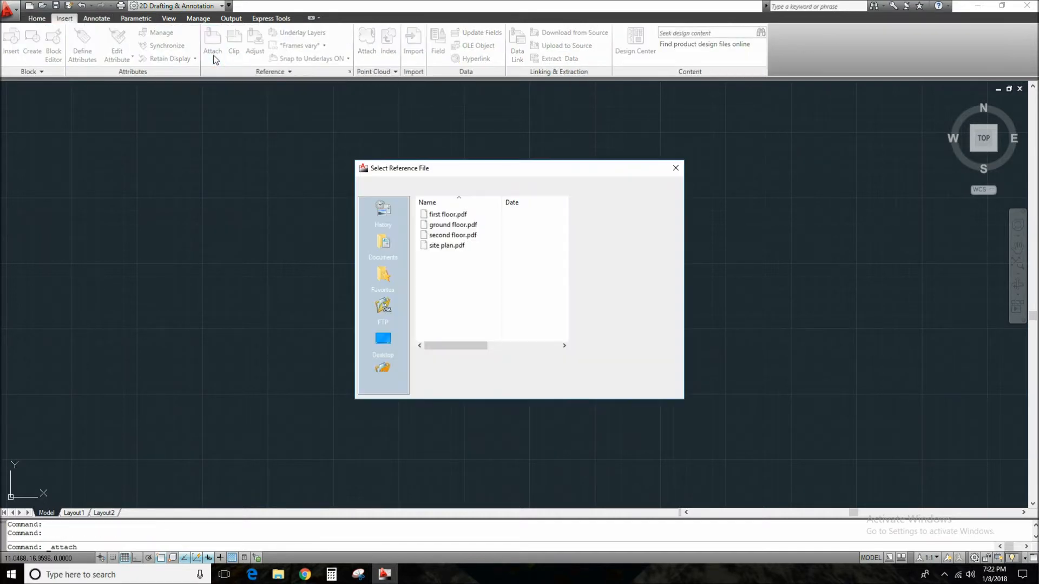
click(440, 219)
click(652, 372)
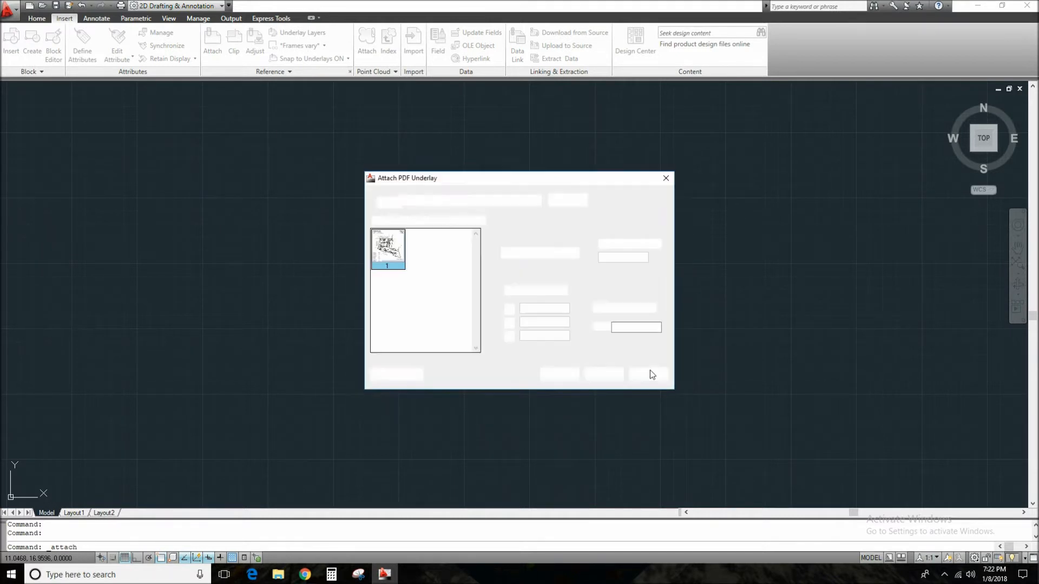
click(565, 374)
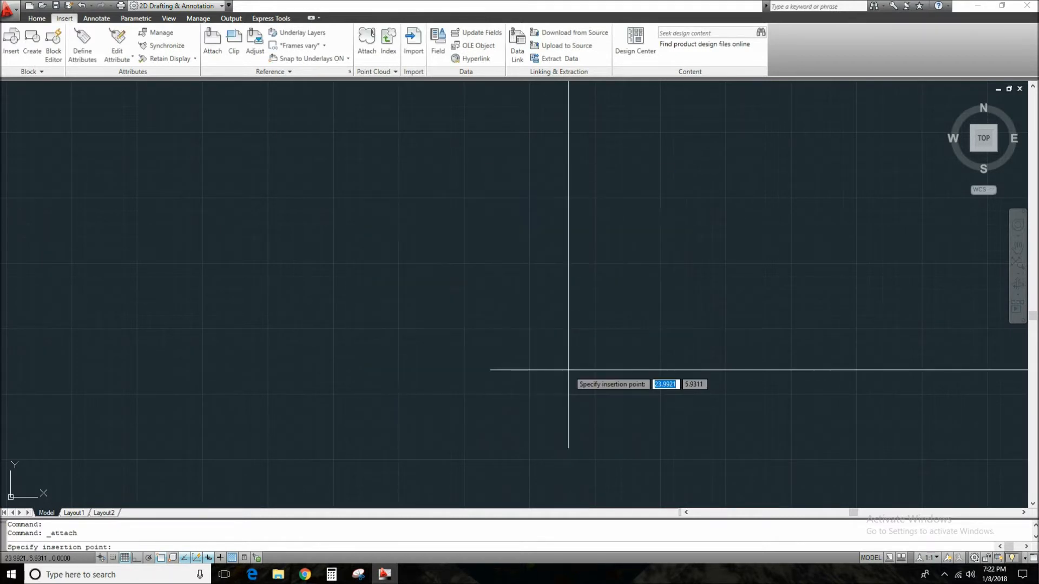
scroll(382, 454, down, 2)
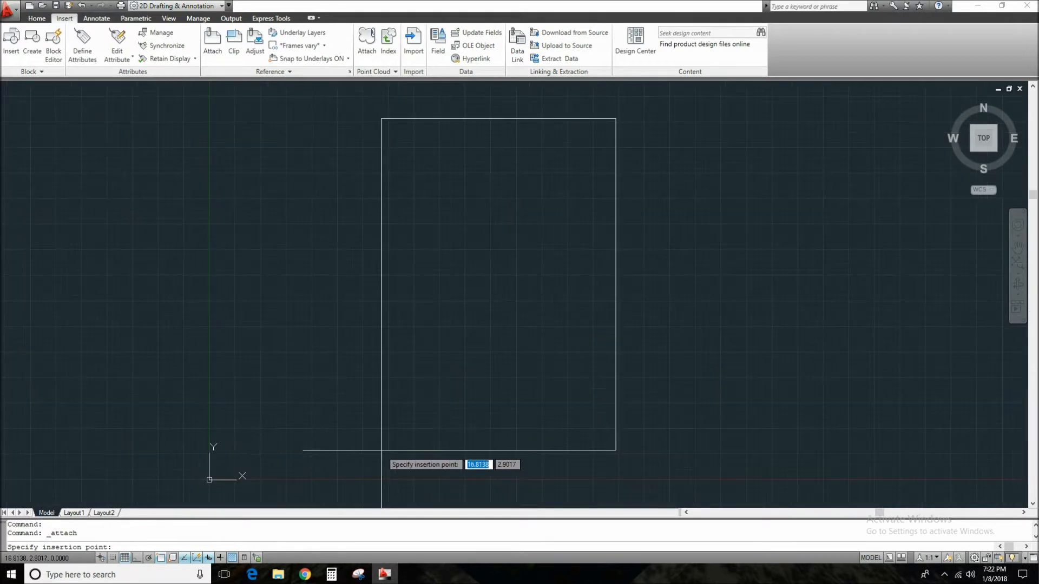
click(428, 434)
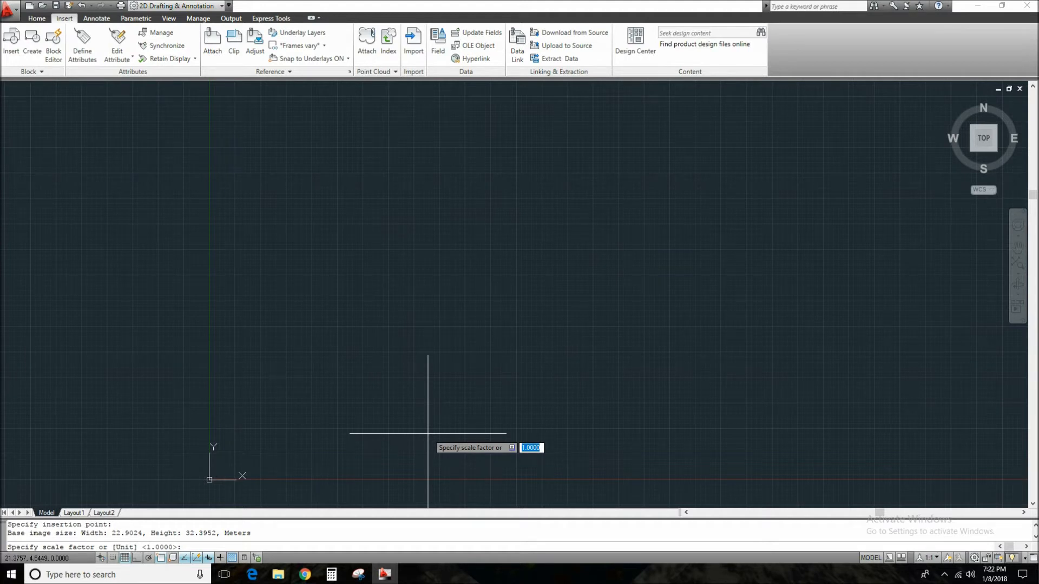
key(Return)
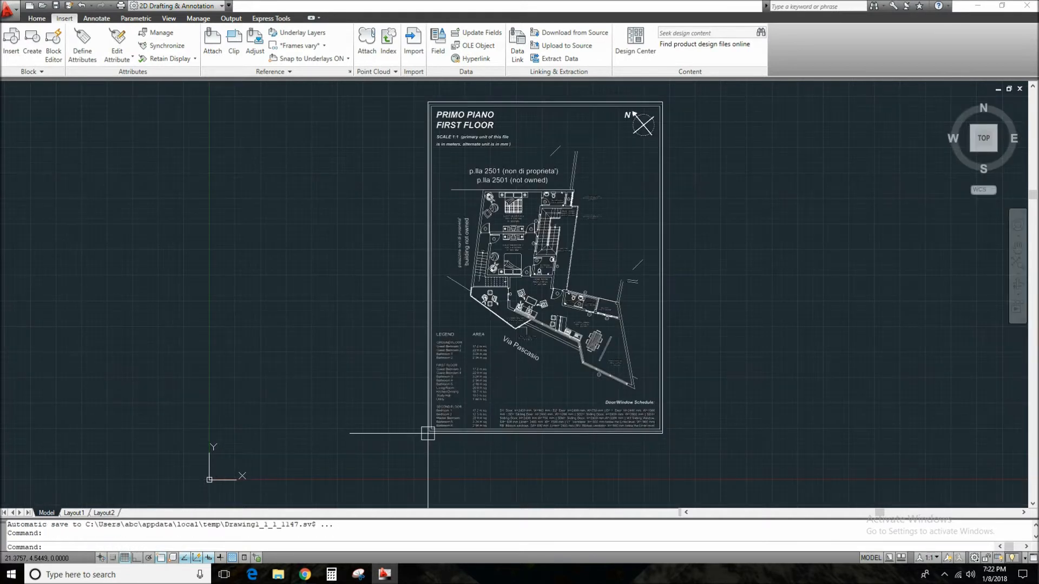
Step: Try turning off the layers 2 and dotted dark of the first floor PDF underlay
click(832, 228)
click(282, 362)
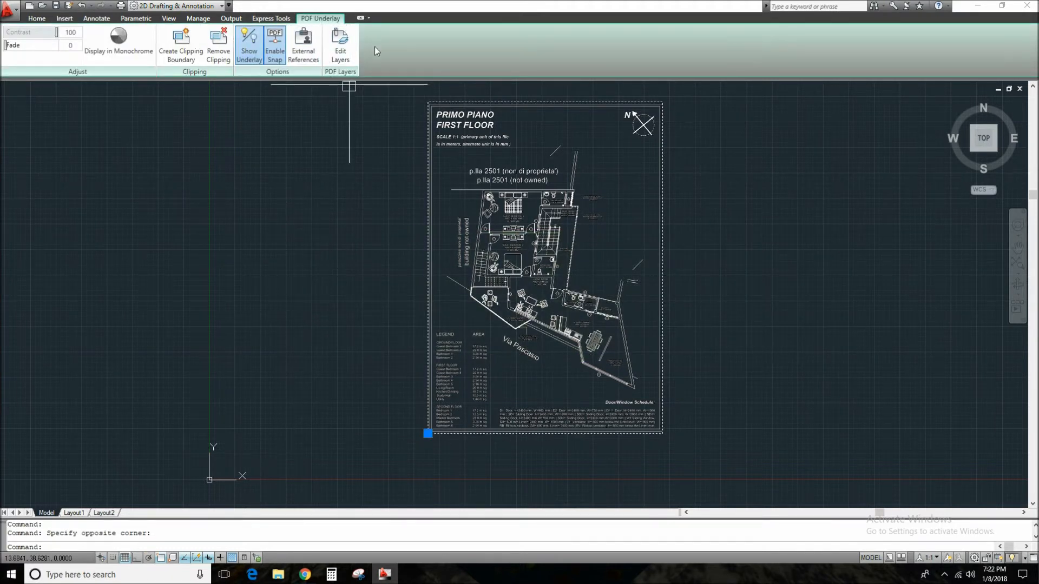
click(340, 54)
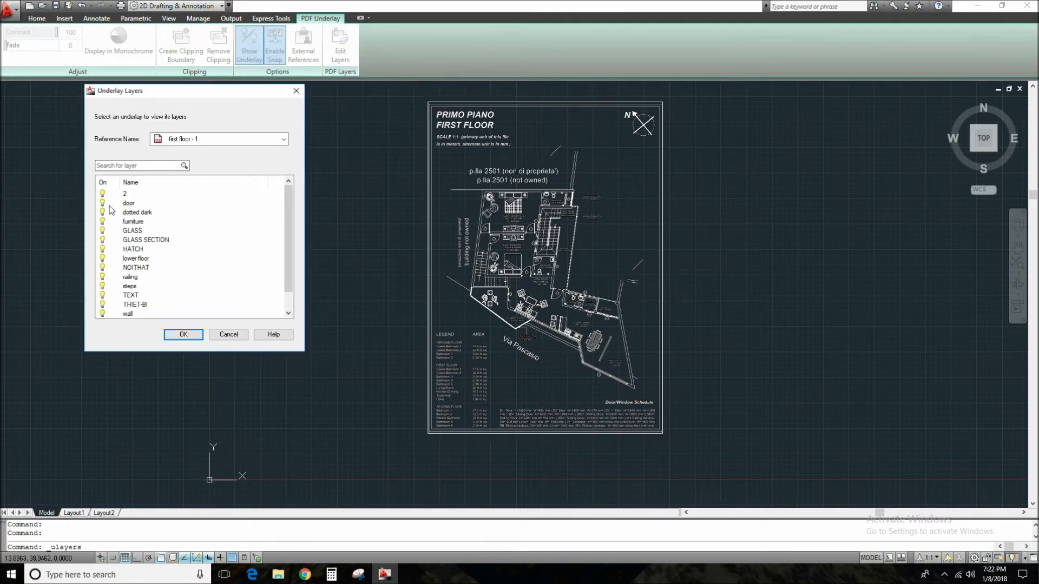
click(103, 194)
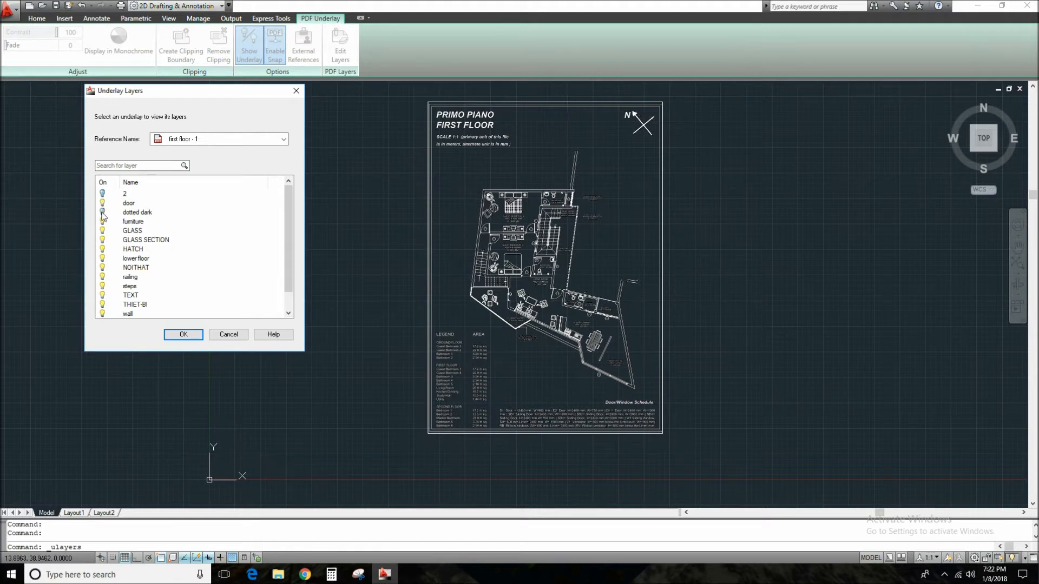
click(240, 340)
Step: Try to draw a line along the upper outer wall of Guest Bedroom 4, snapping to the PDF underlay's endpoints
middle_drag(381, 328, 336, 328)
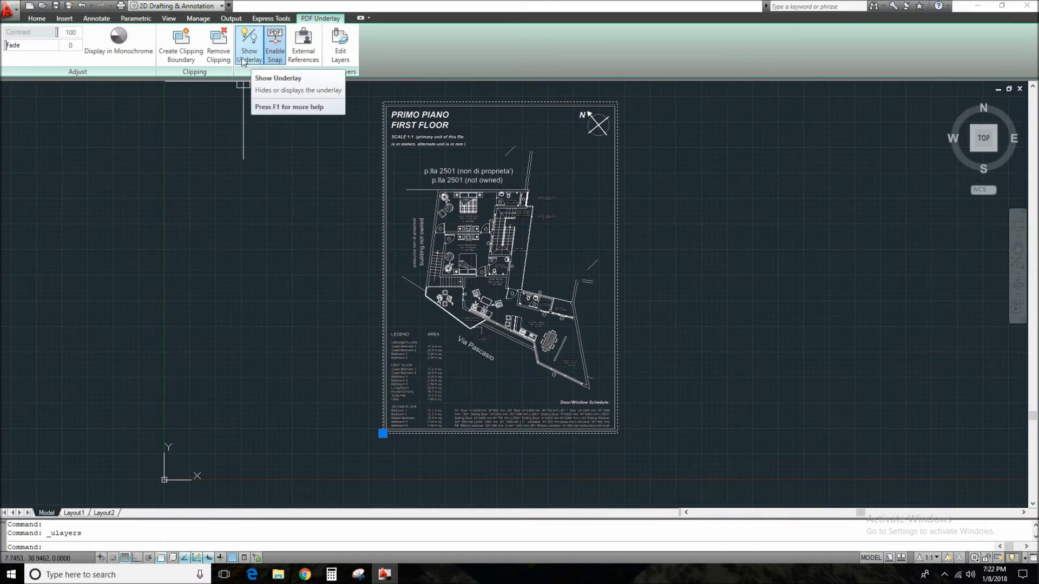
click(274, 54)
middle_drag(275, 215, 297, 234)
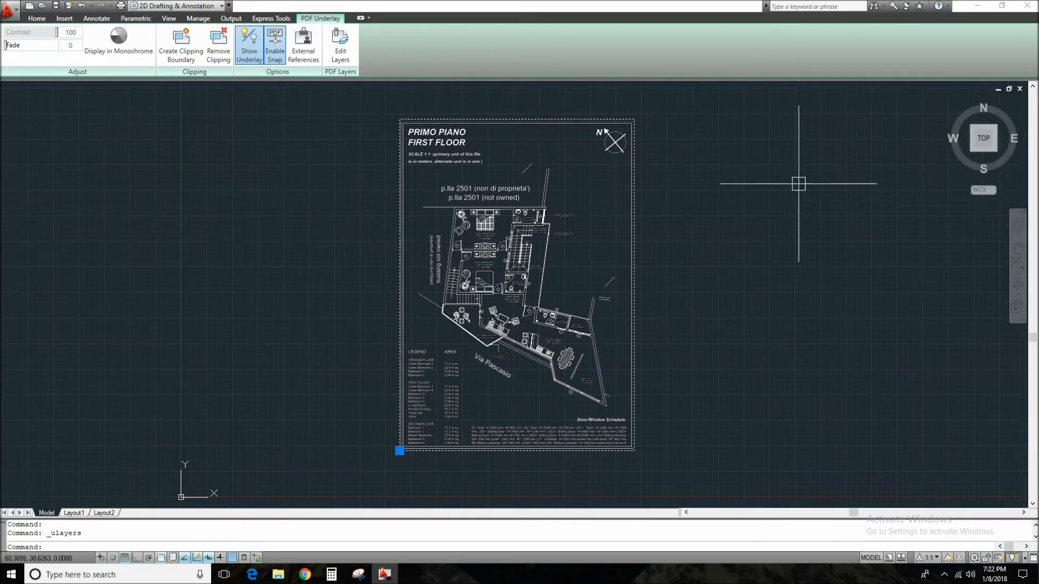
scroll(476, 209, up, 8)
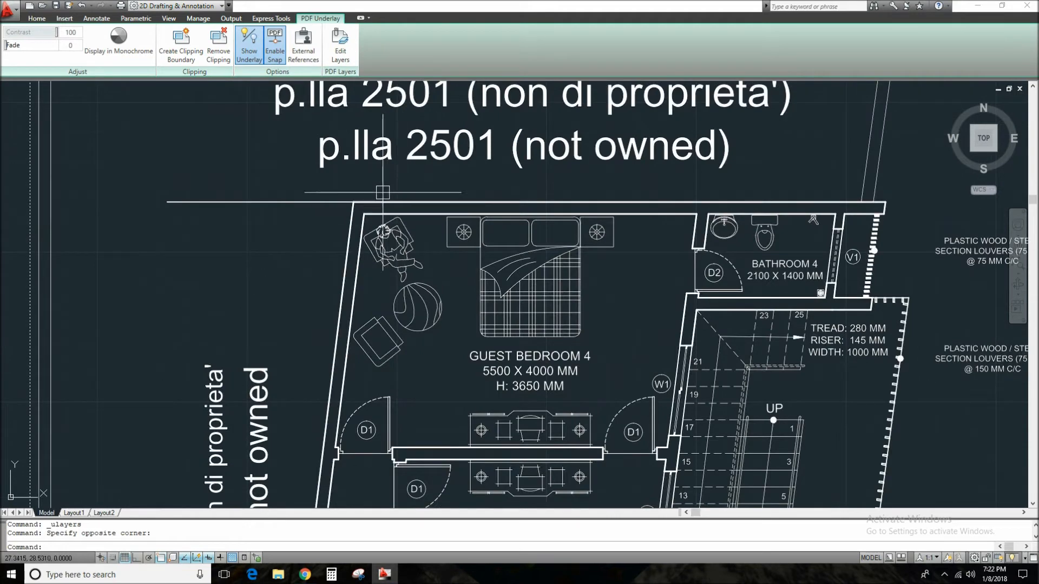
text(l)
key(Return)
click(352, 202)
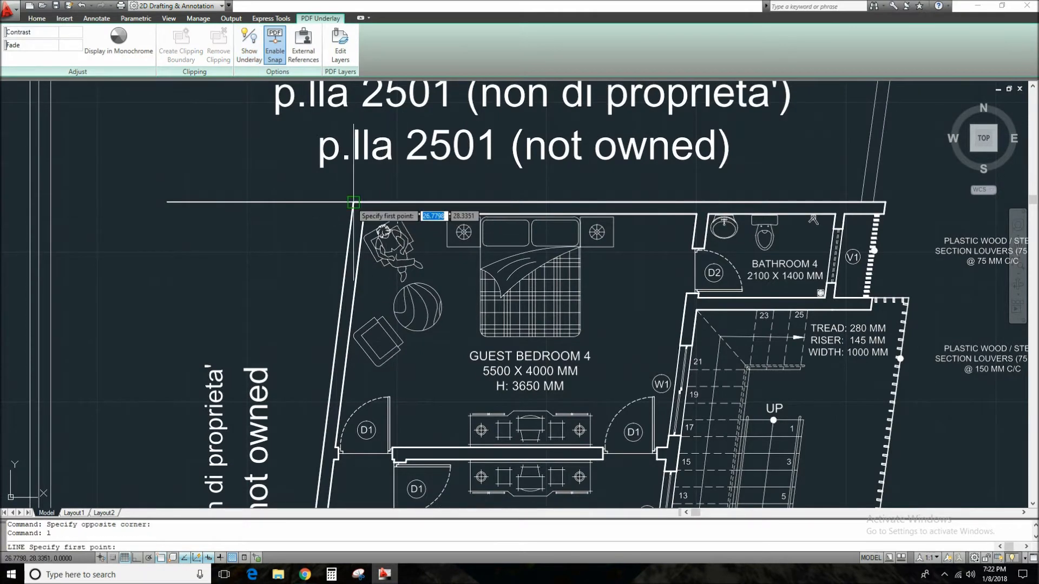
scroll(466, 202, down, 3)
scroll(633, 205, up, 4)
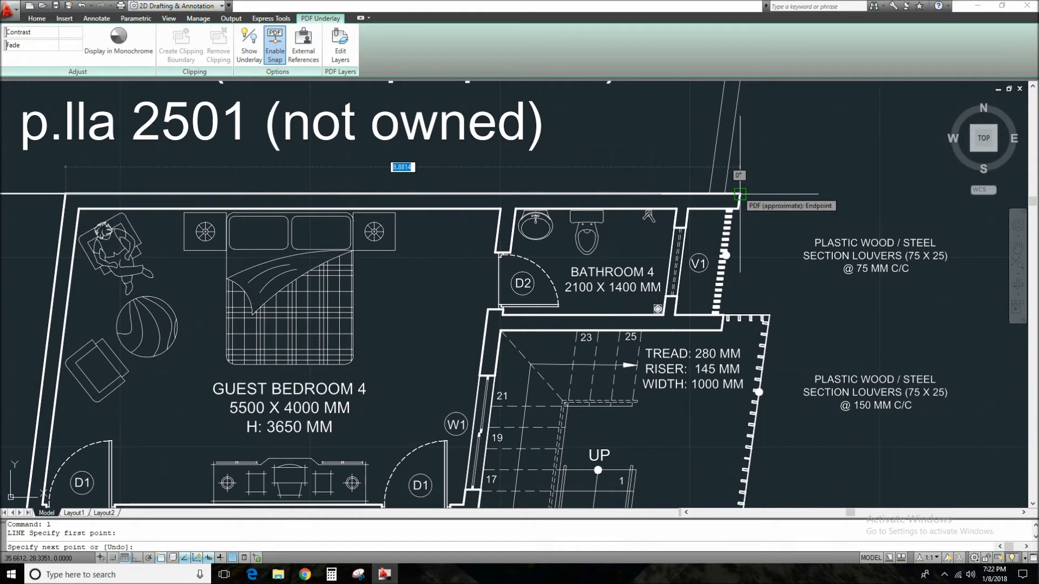
key(Escape)
scroll(589, 148, down, 5)
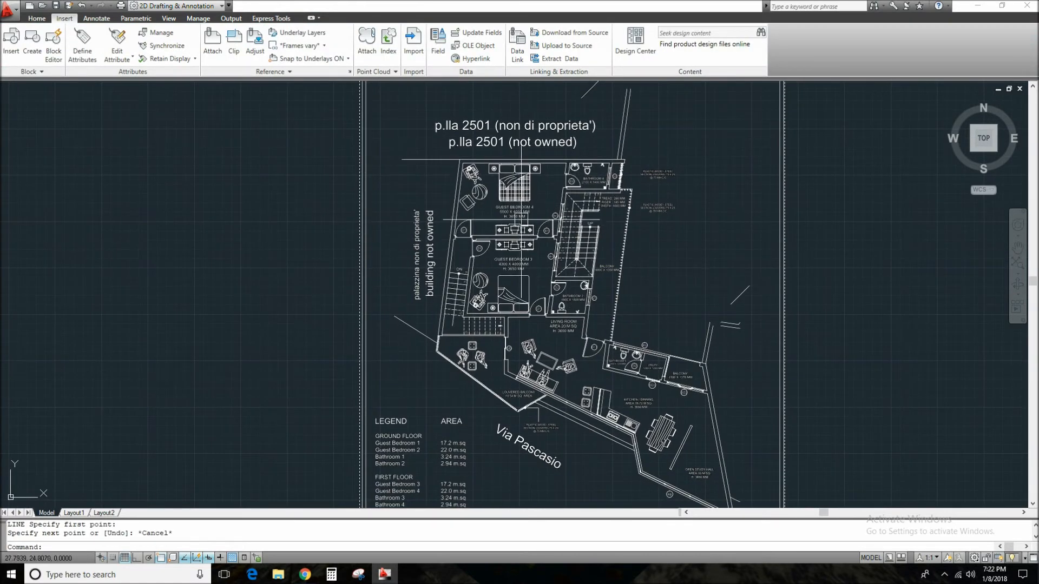
middle_drag(615, 245, 611, 256)
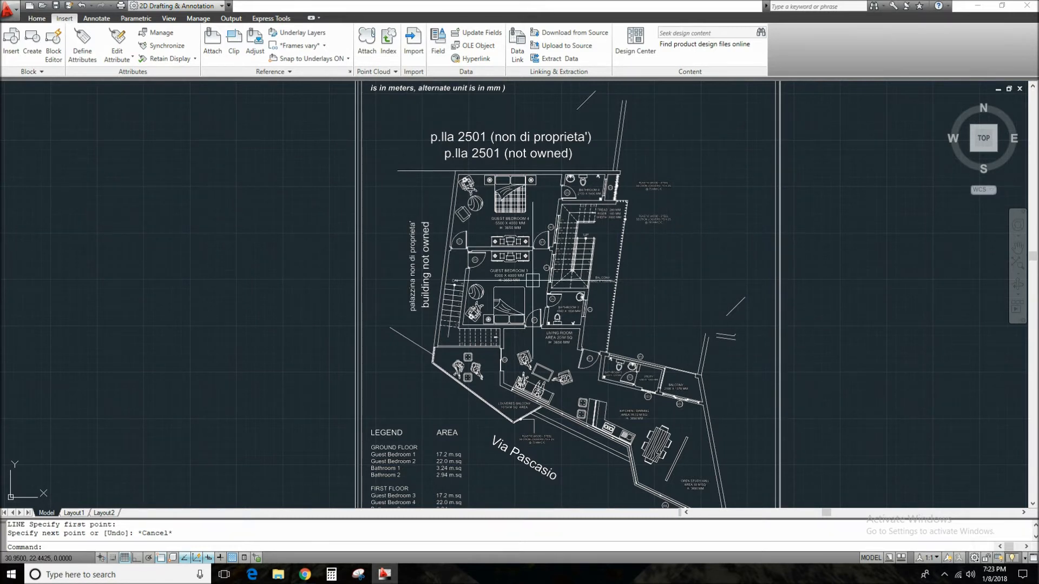
Step: Try to run the PDFIMPORT command
key(ctrl+shift+F11)
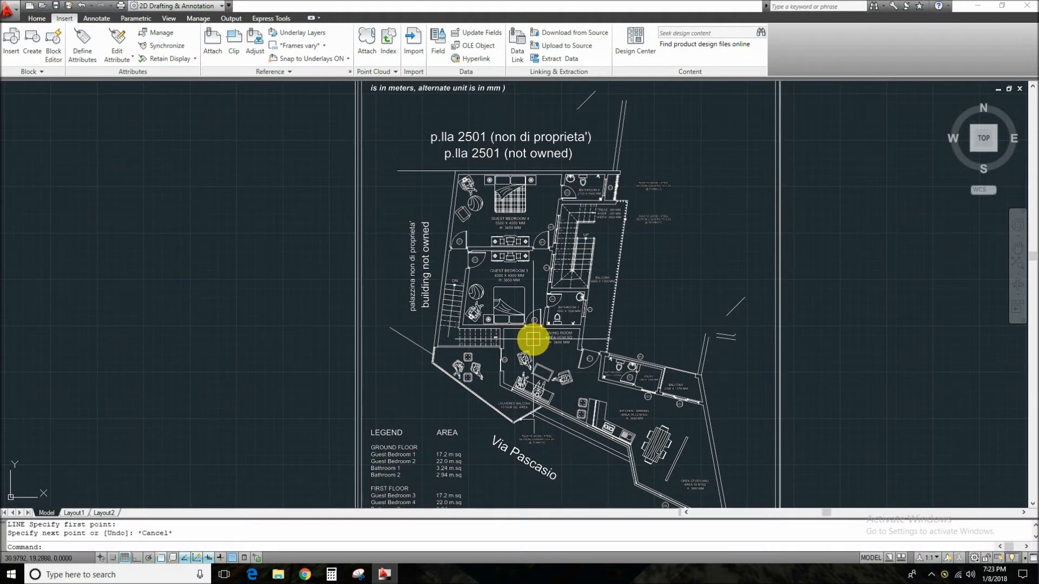
text(Pdfimport)
key(space)
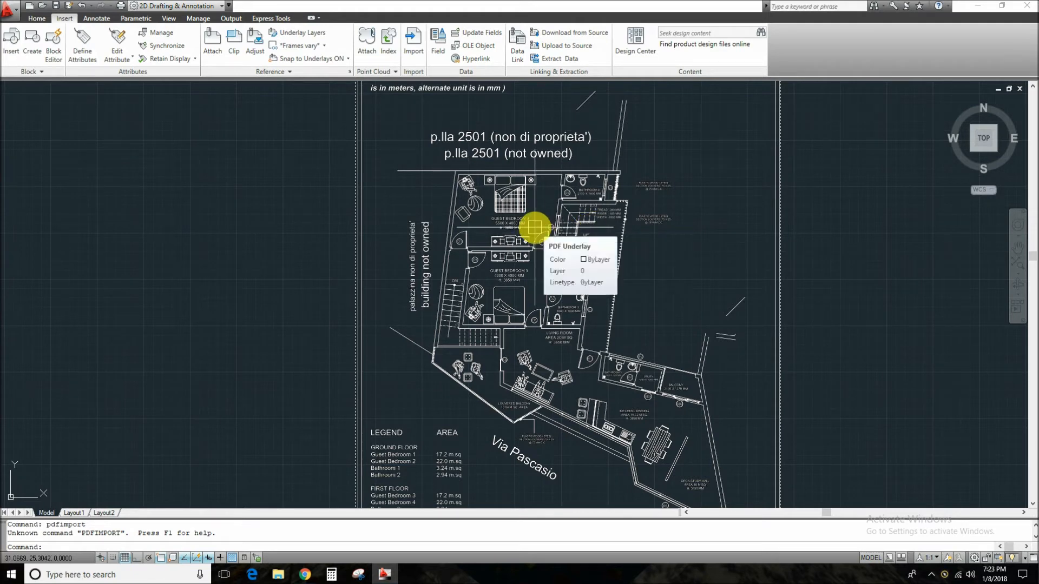
Step: Select the first floor PDF underlay and try the PDFIMPORT command on it again
click(885, 233)
click(235, 318)
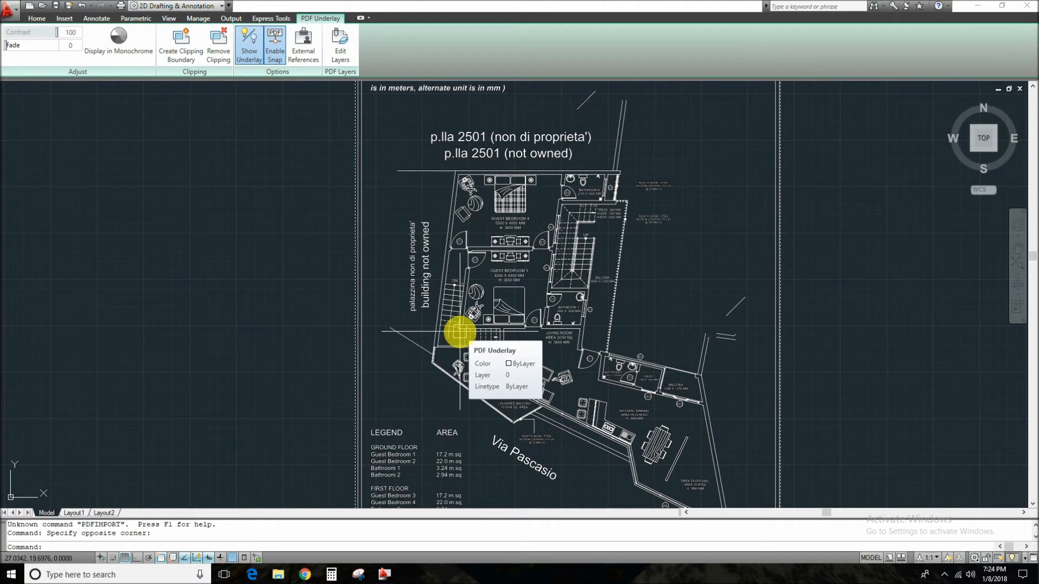
text(pdfi)
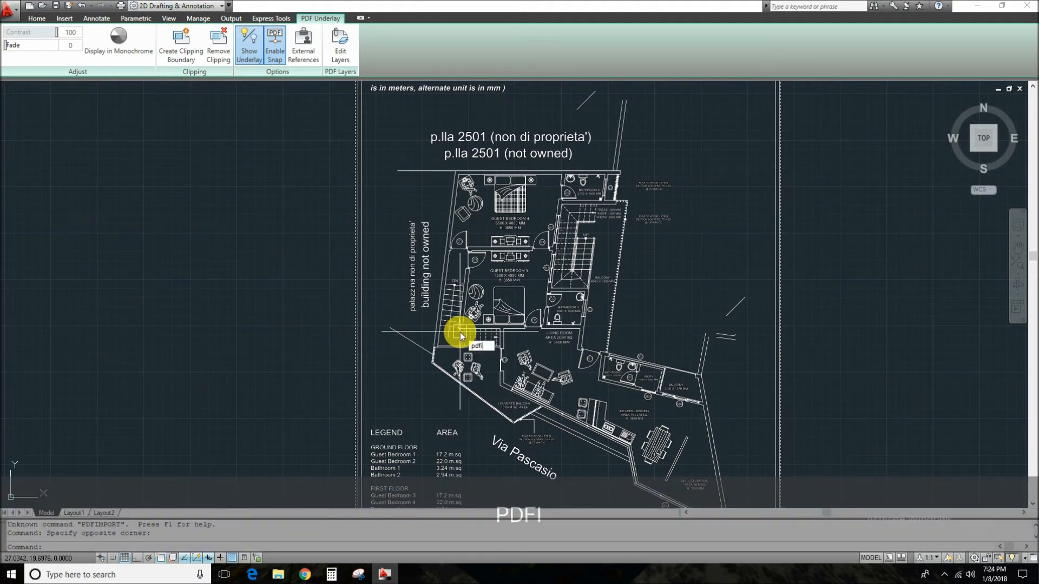
text(mport)
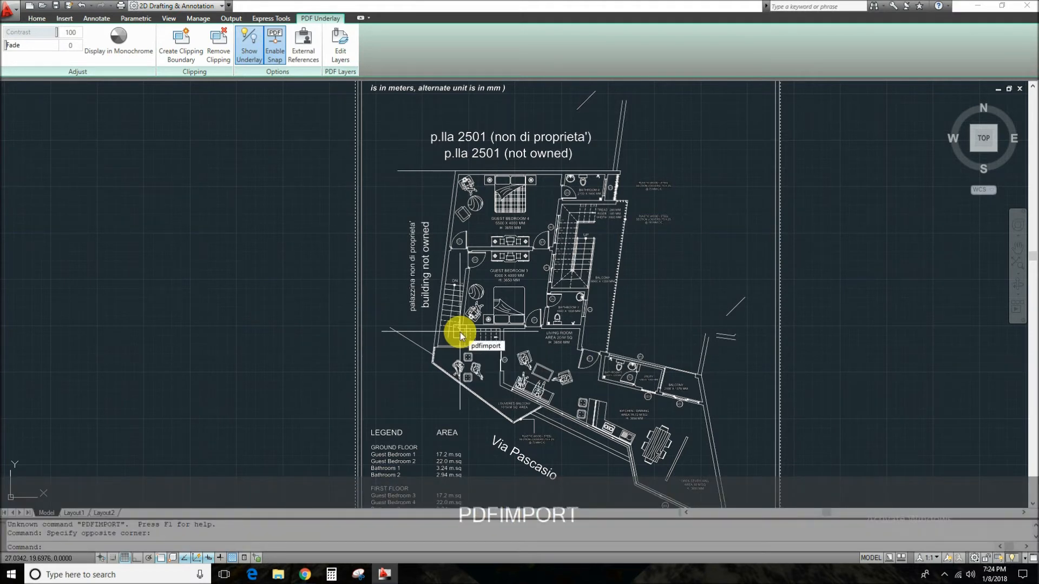
key(space)
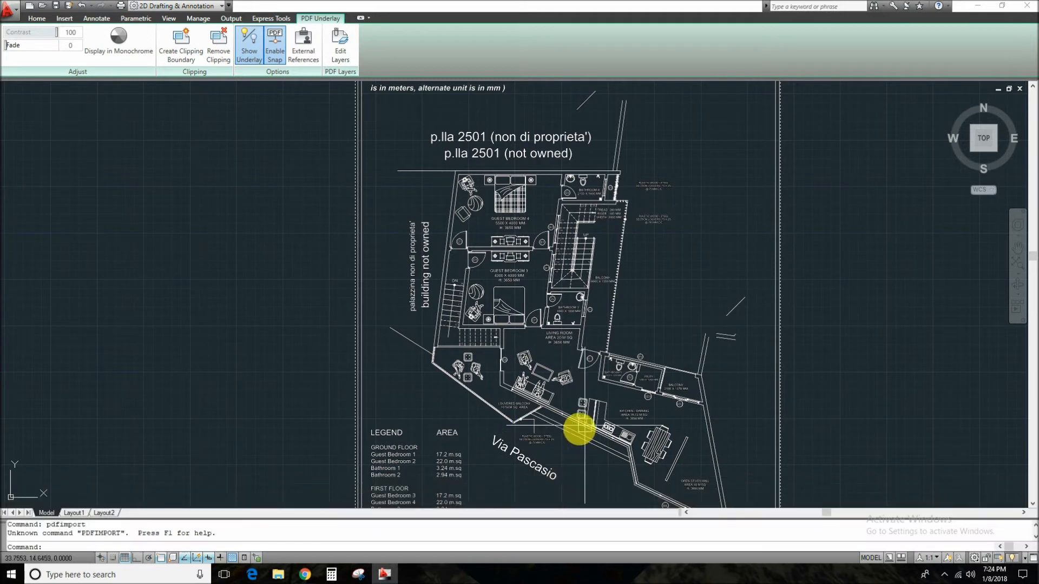
key(Escape)
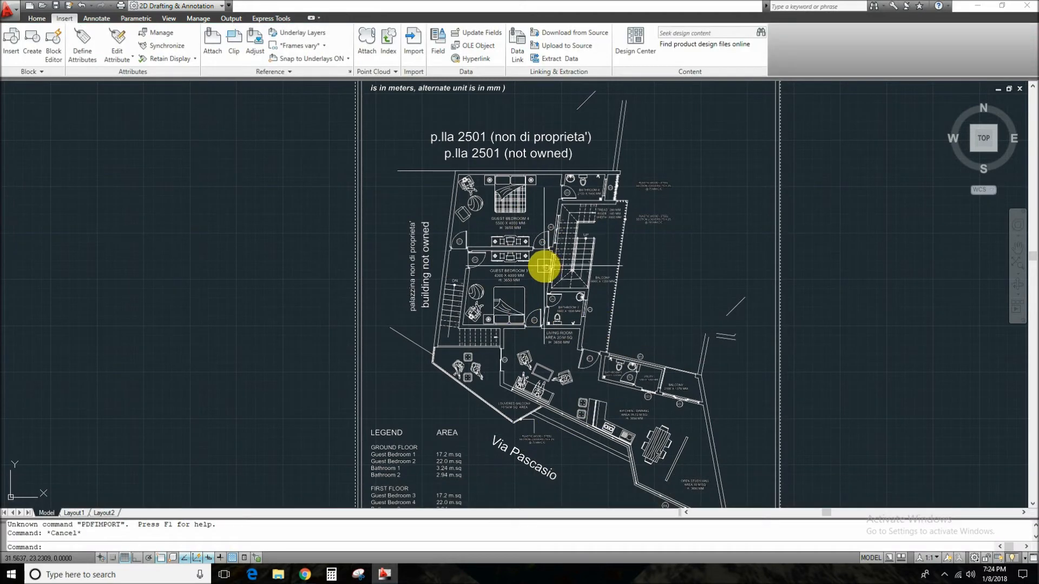
Step: Try starting a line at the upper outer wall corner beside the seating in Guest Bedroom 4 on the underlay
click(831, 222)
click(294, 372)
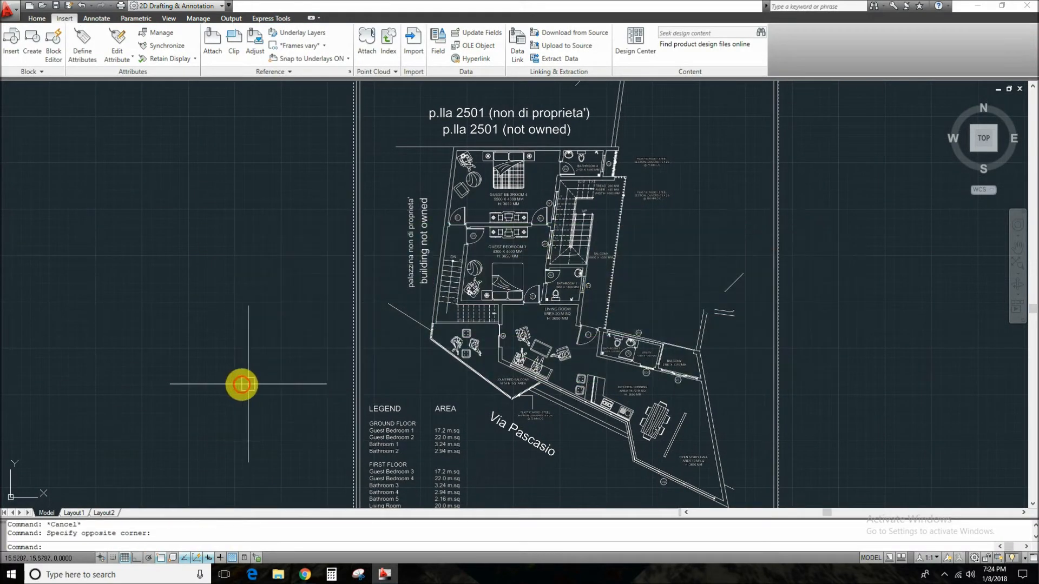
scroll(379, 362, up, 5)
key(Escape)
middle_drag(531, 205, 528, 251)
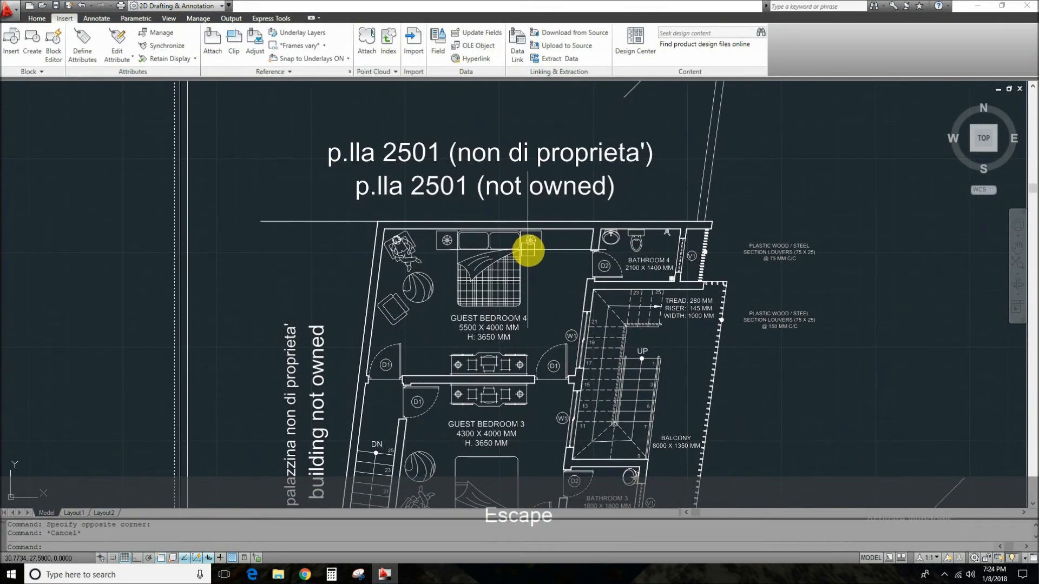
text(l)
key(space)
click(377, 222)
key(Escape)
scroll(661, 224, down, 2)
middle_drag(603, 239, 591, 208)
middle_drag(772, 273, 715, 271)
click(725, 285)
click(671, 349)
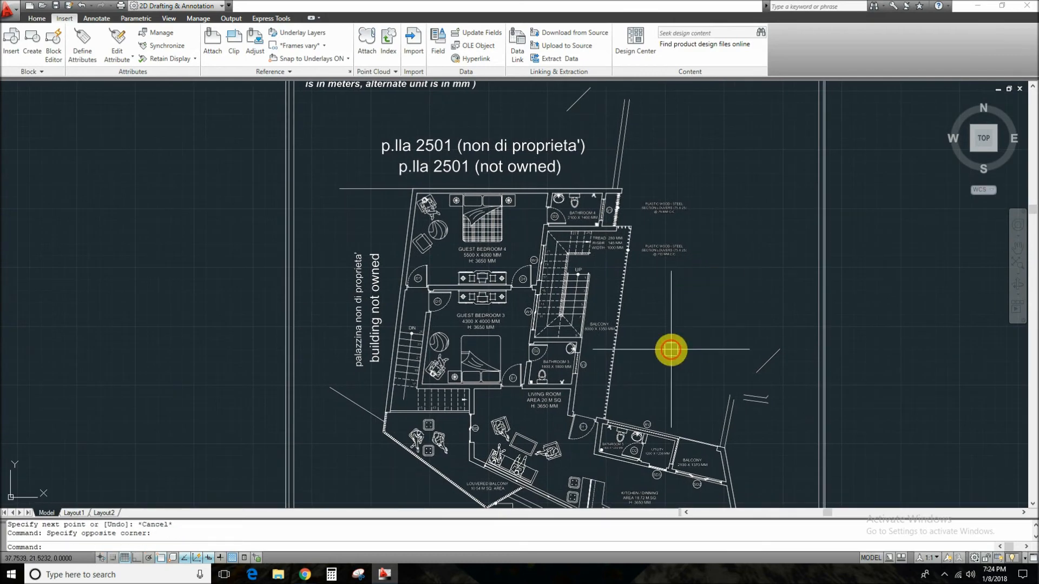
Step: Switch to Google Chrome and open the AutoDWG, CadSoftTools and softonic Any PDF to DWG Converter search results in separate tabs
click(305, 574)
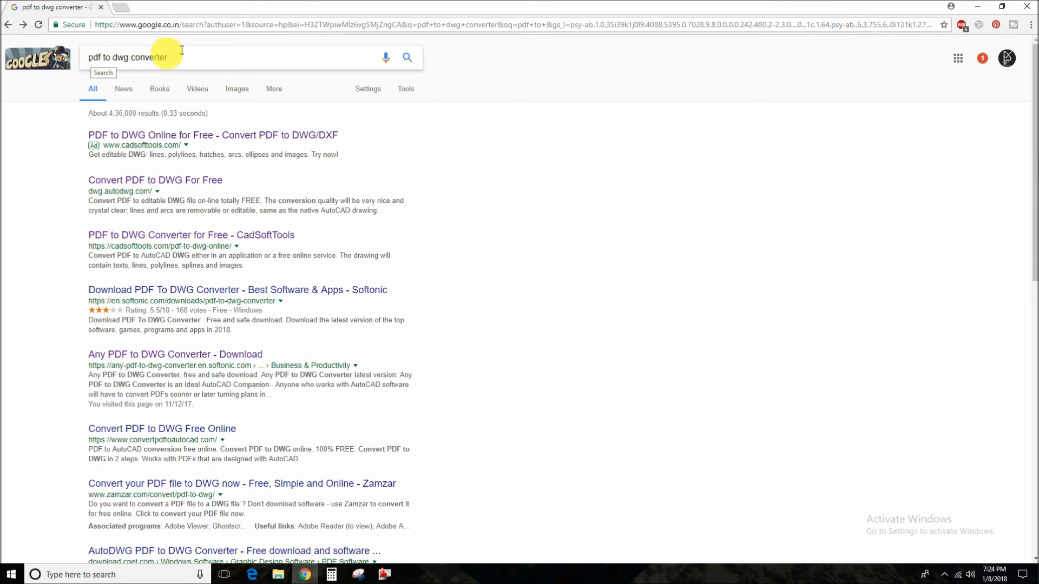
middle_click(208, 180)
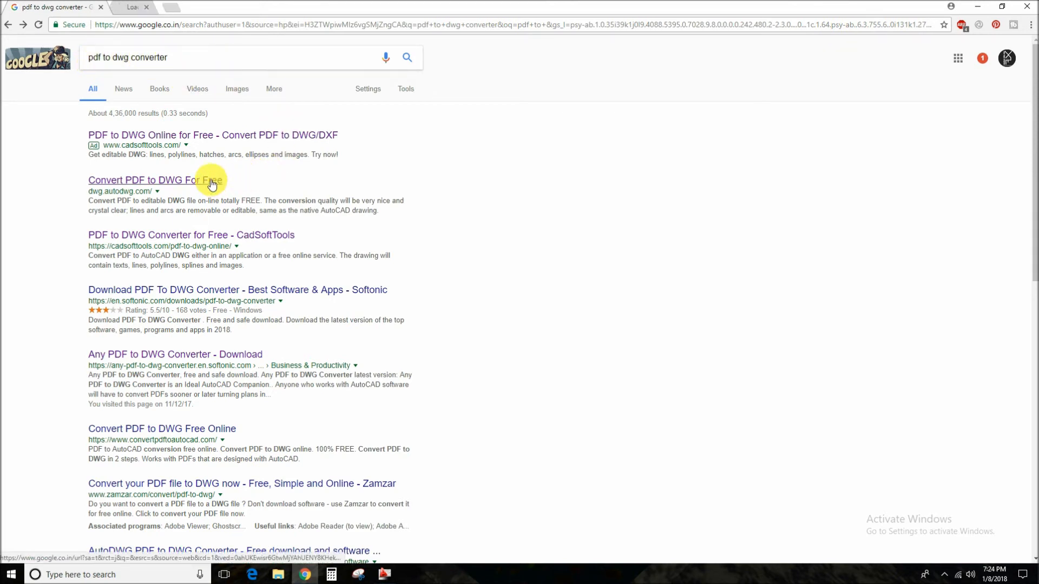
middle_click(284, 235)
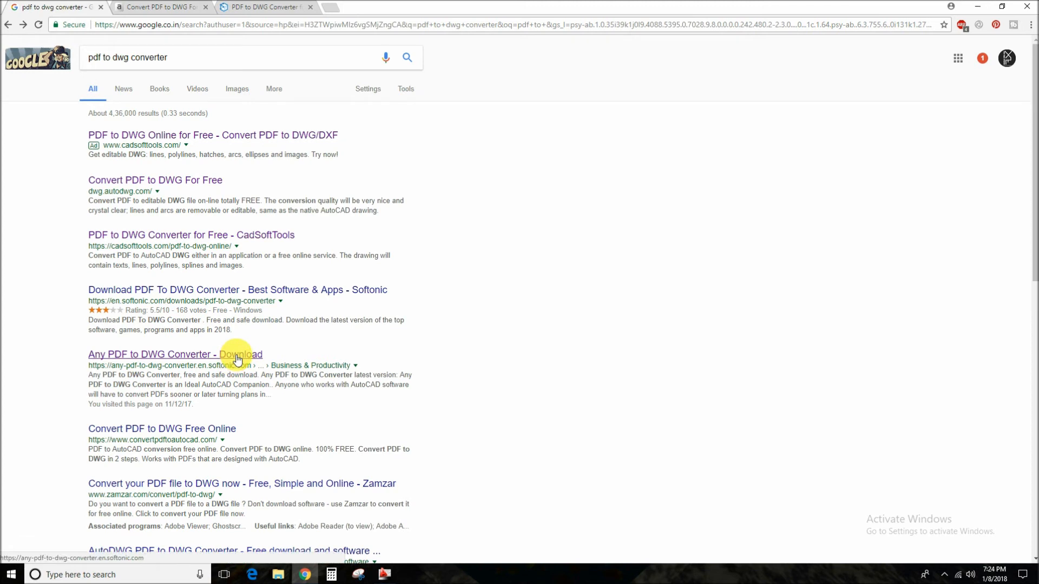
middle_click(262, 357)
Step: Review the AutoDWG and CadSoftTools online converters and the softonic download page for Any PDF to DWG Converter
click(157, 6)
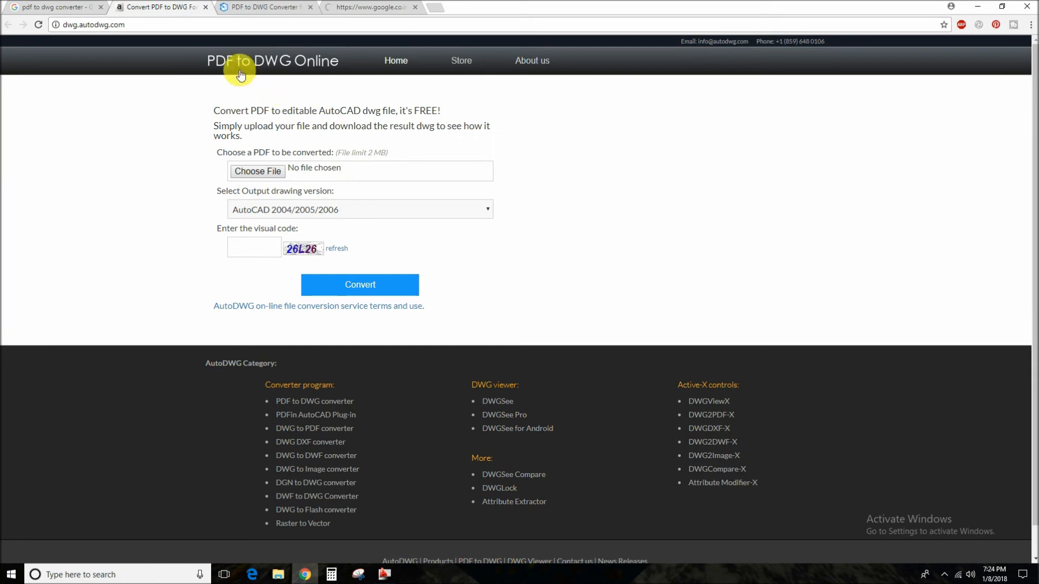
click(273, 5)
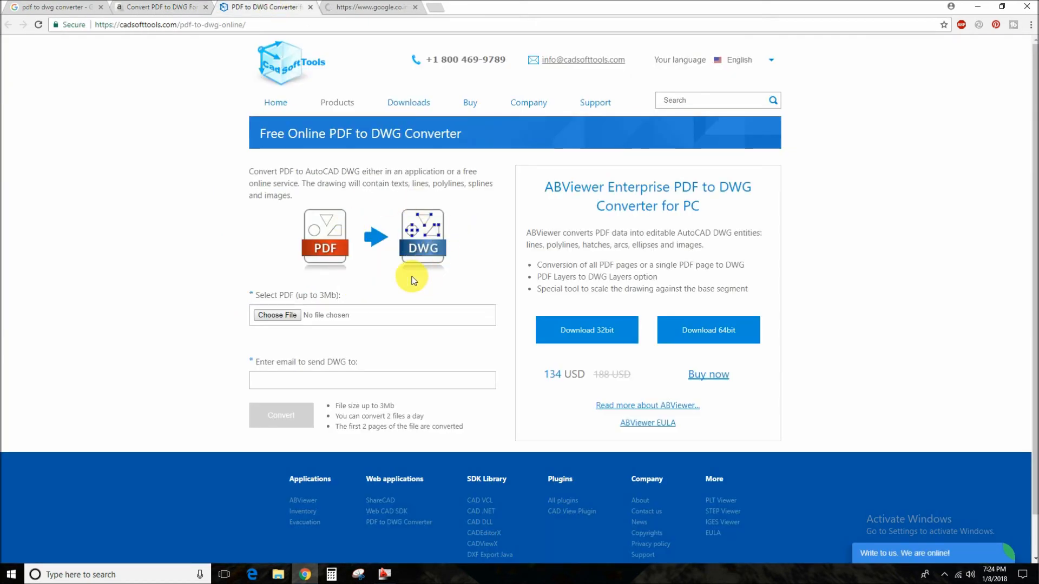
click(377, 4)
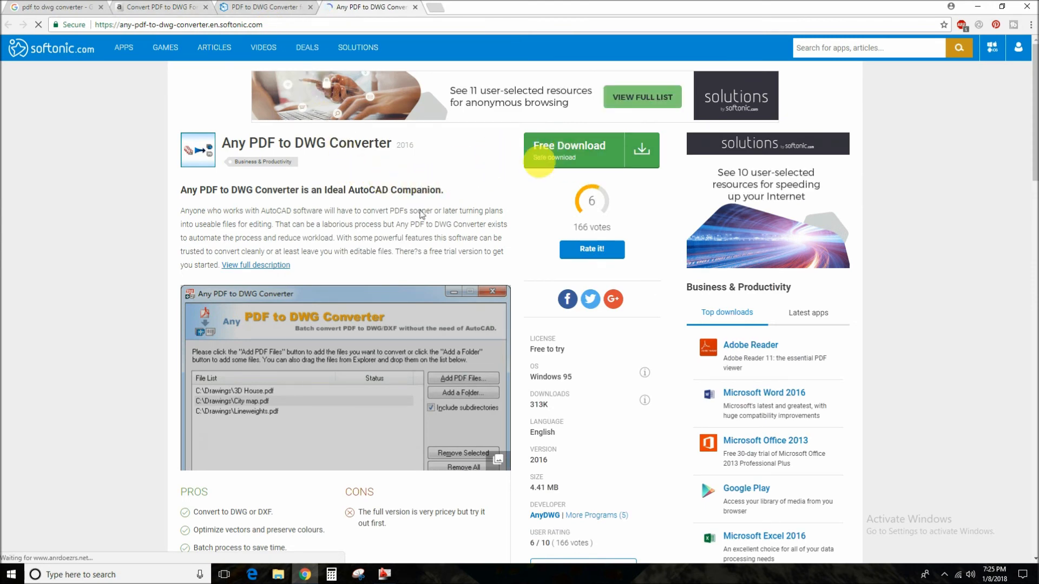
scroll(411, 225, down, 3)
scroll(411, 224, up, 2)
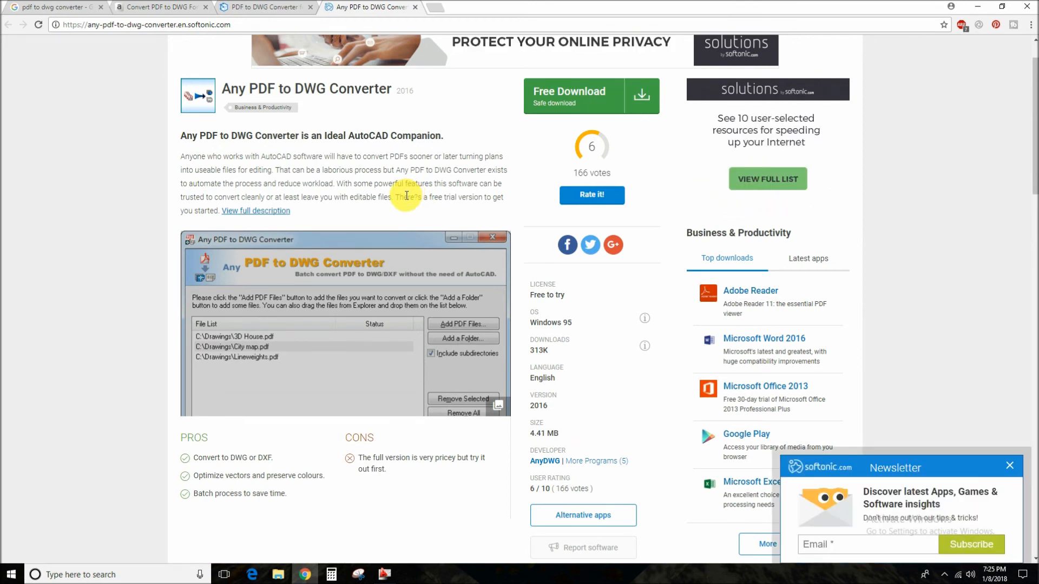
Step: Launch the installed Any PDF to DWG Converter and view its available output file versions
click(12, 574)
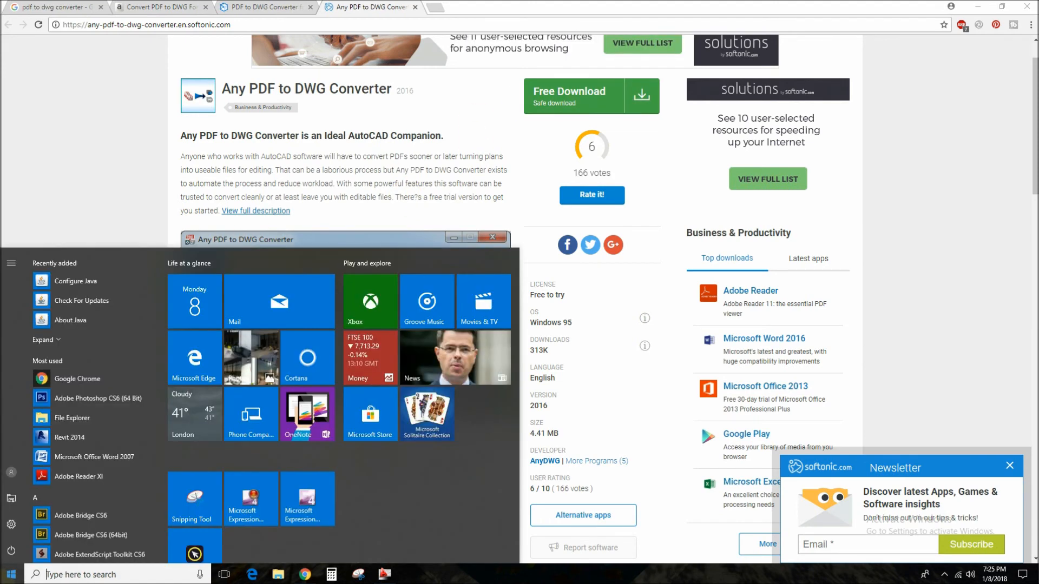
scroll(81, 481, down, 5)
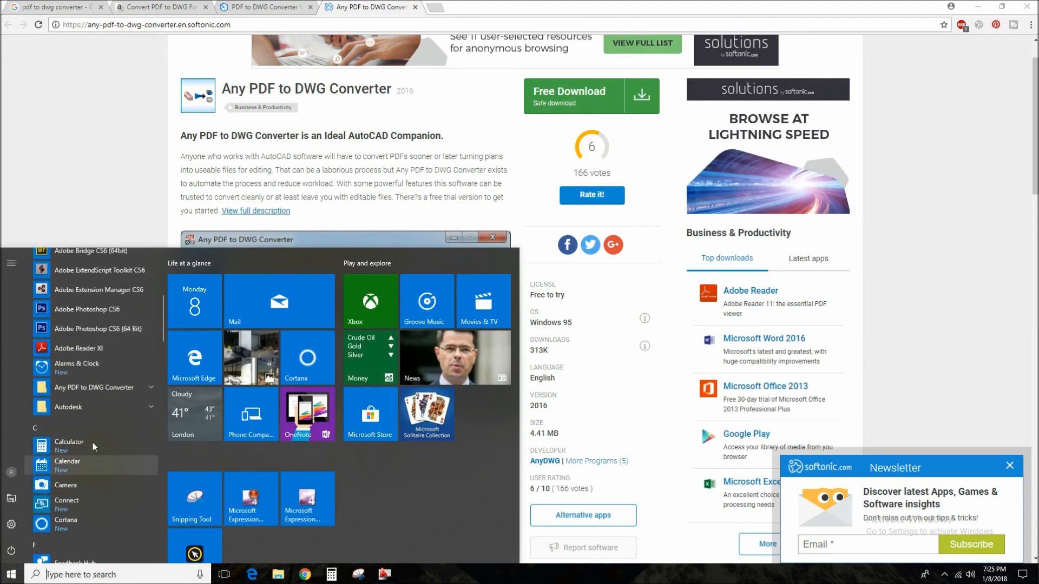
click(131, 386)
click(117, 409)
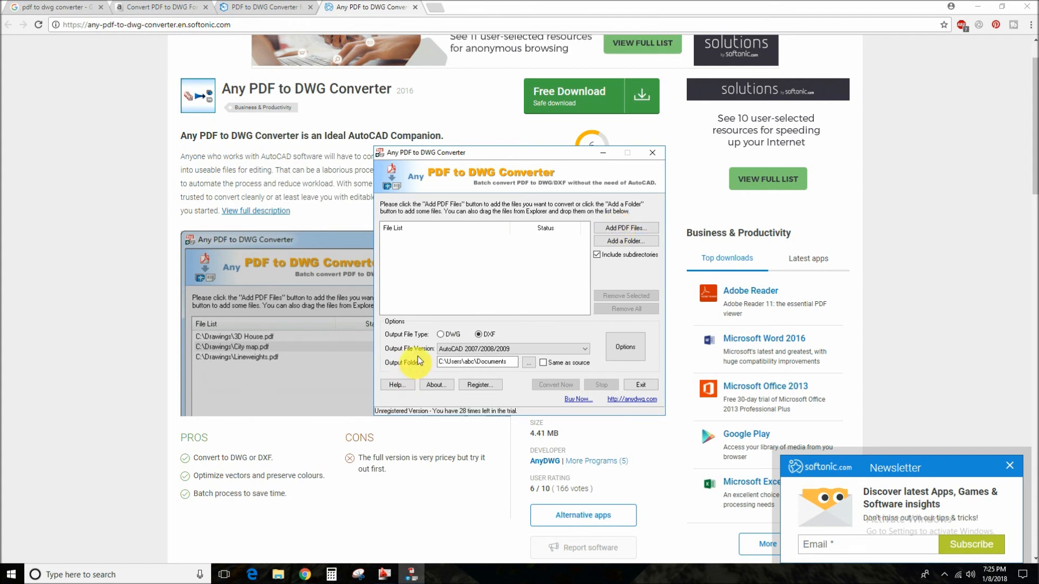
click(526, 349)
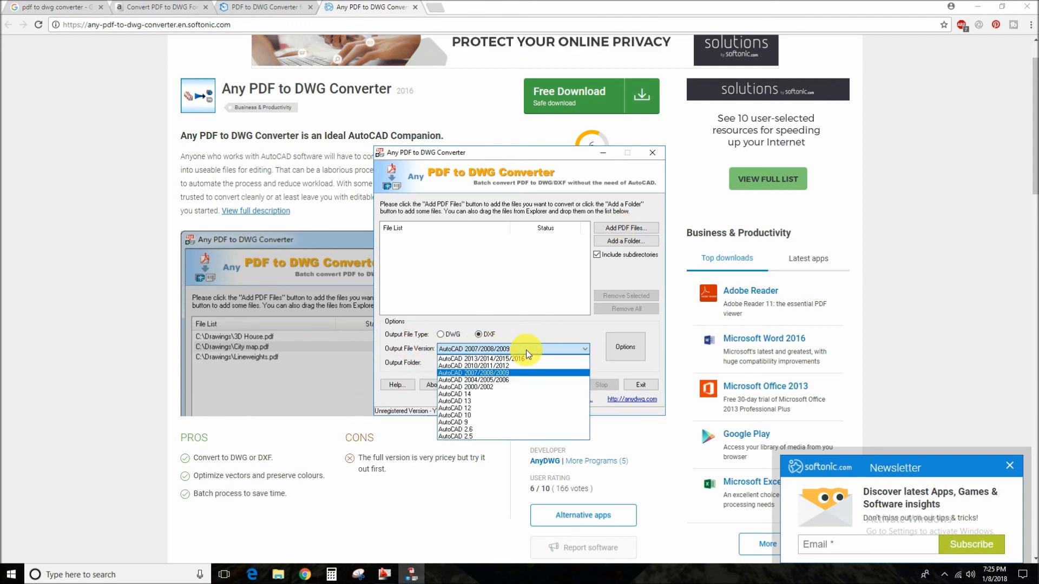
click(526, 350)
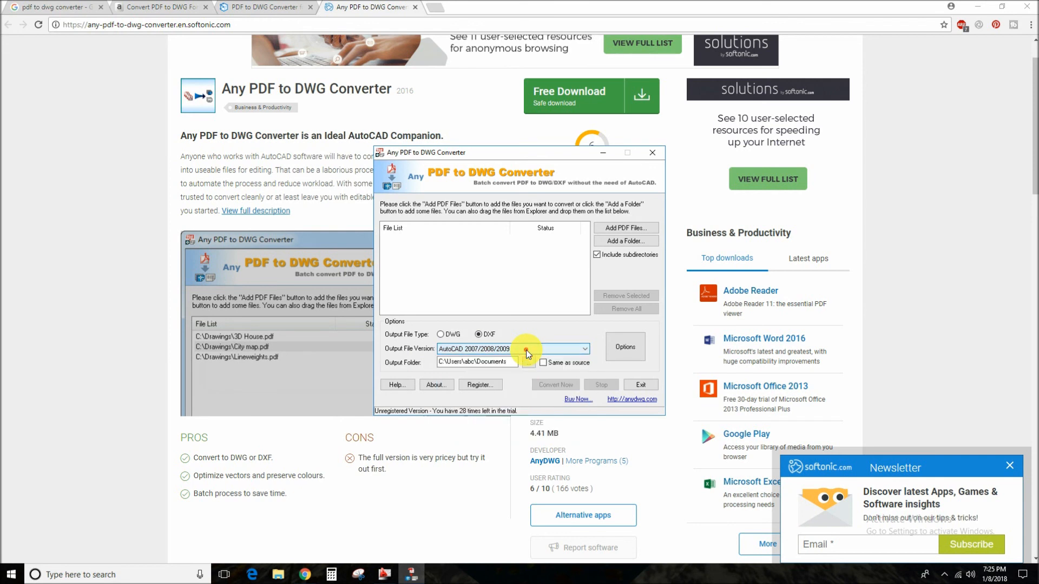